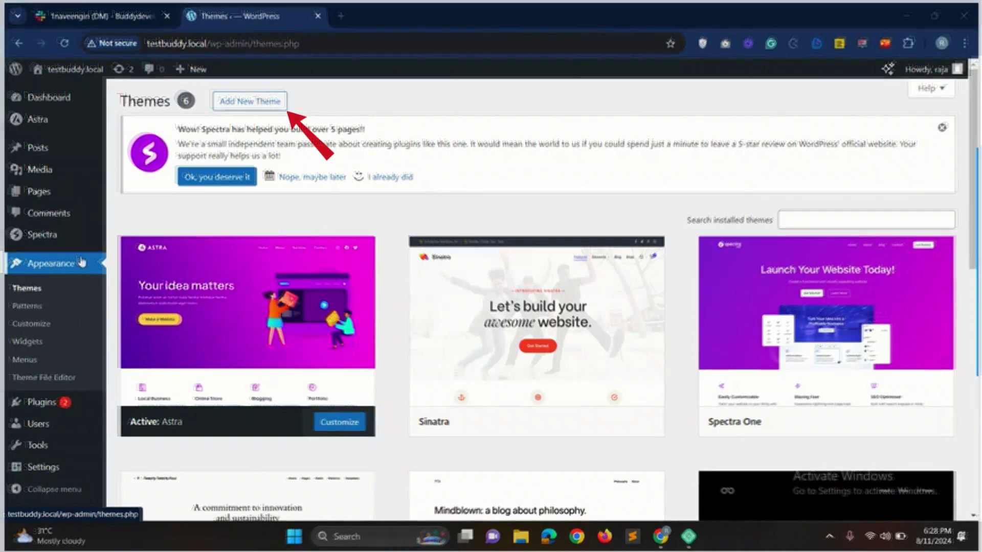
Step: Open the Add New Theme page from the Themes screen
left_click(250, 101)
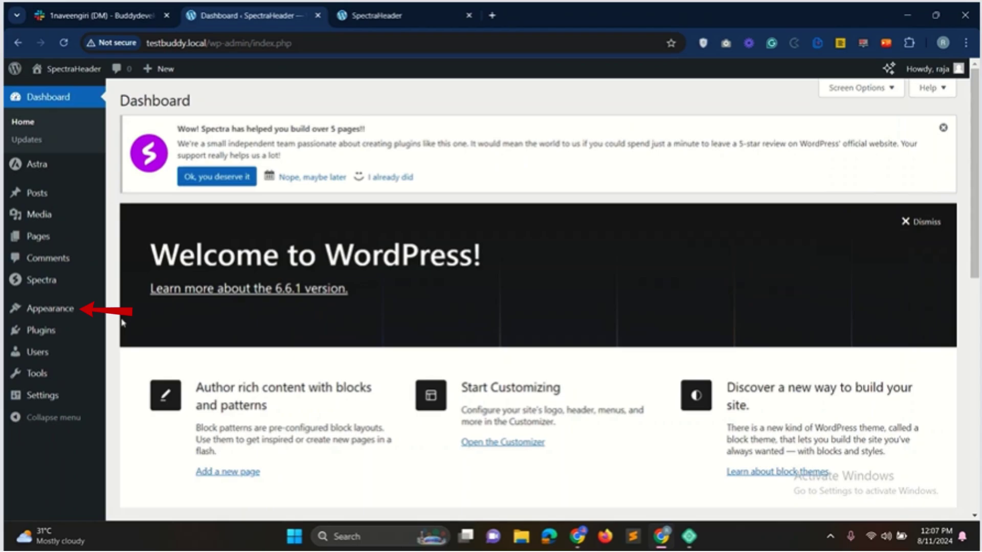
Step: Open the Customizer from the Appearance menu and go to the Header Builder
mouse_move(75, 314)
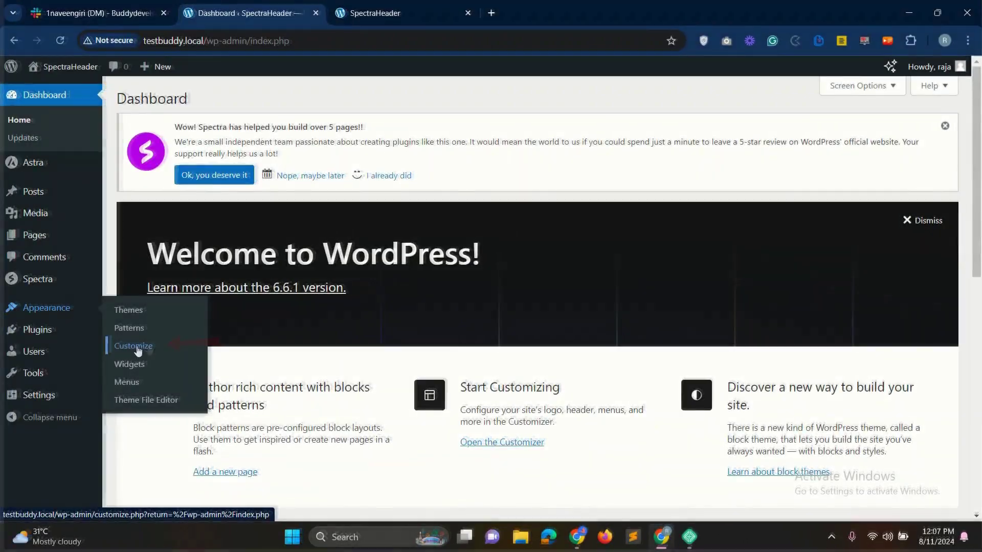
left_click(145, 350)
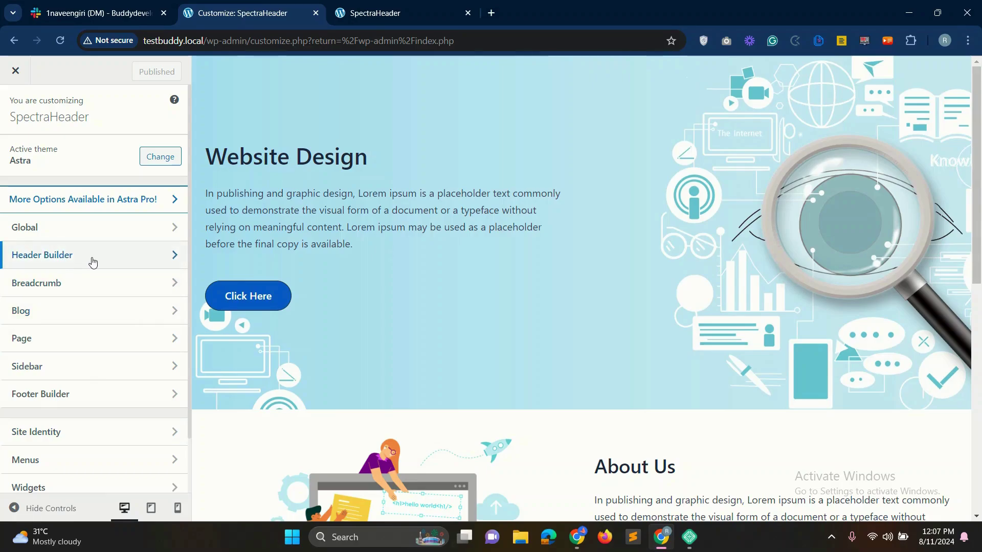
left_click(144, 259)
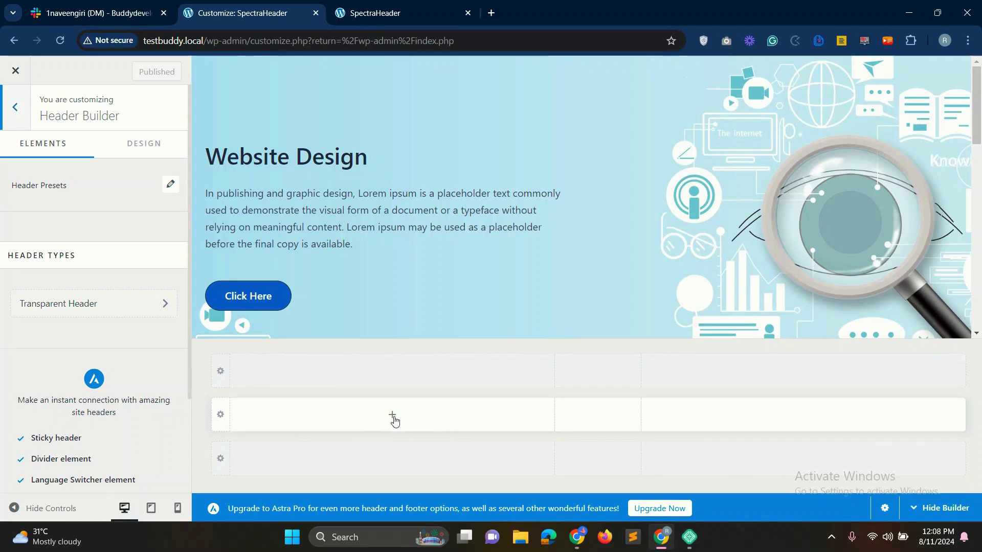
Step: Add the Site Title & Logo element to the middle header row
left_click(393, 416)
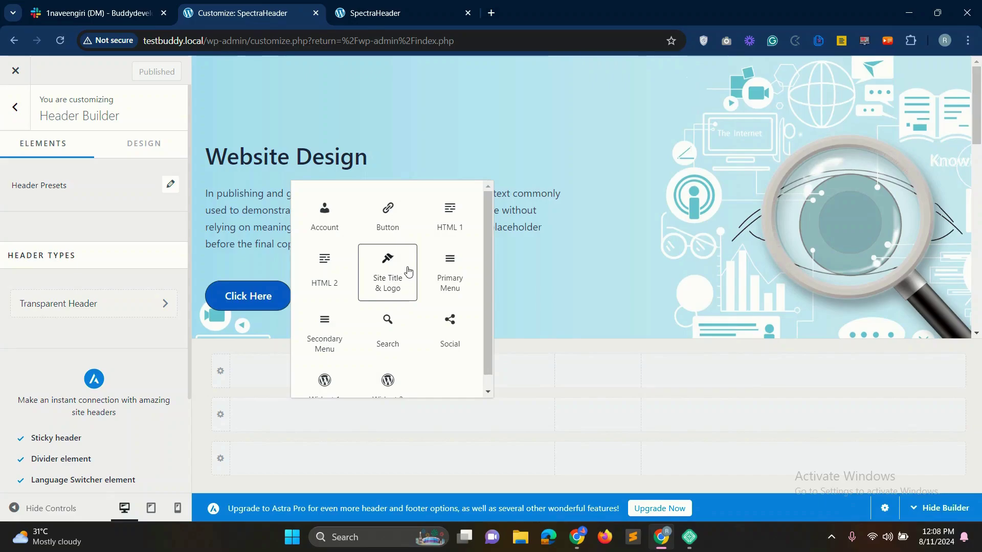
left_click(392, 269)
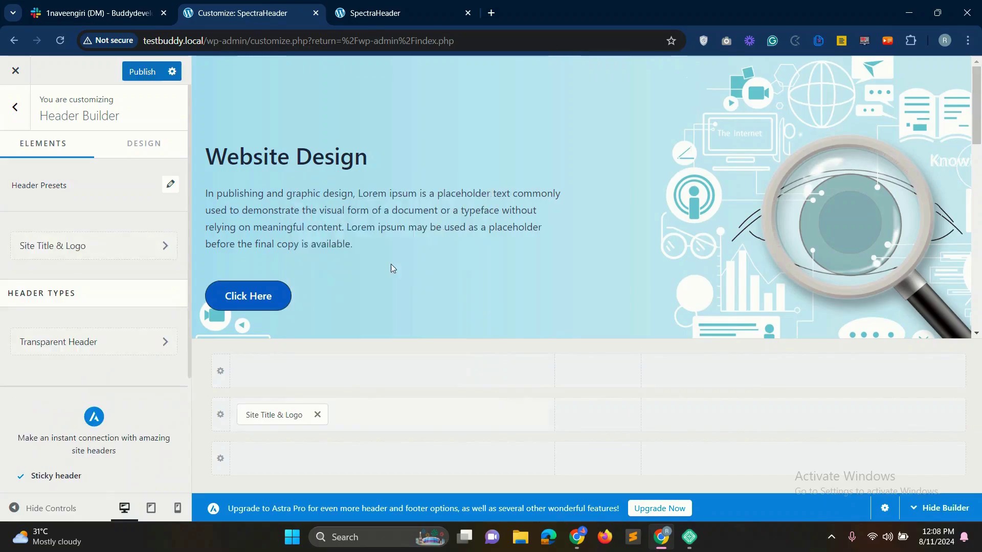
left_click(274, 414)
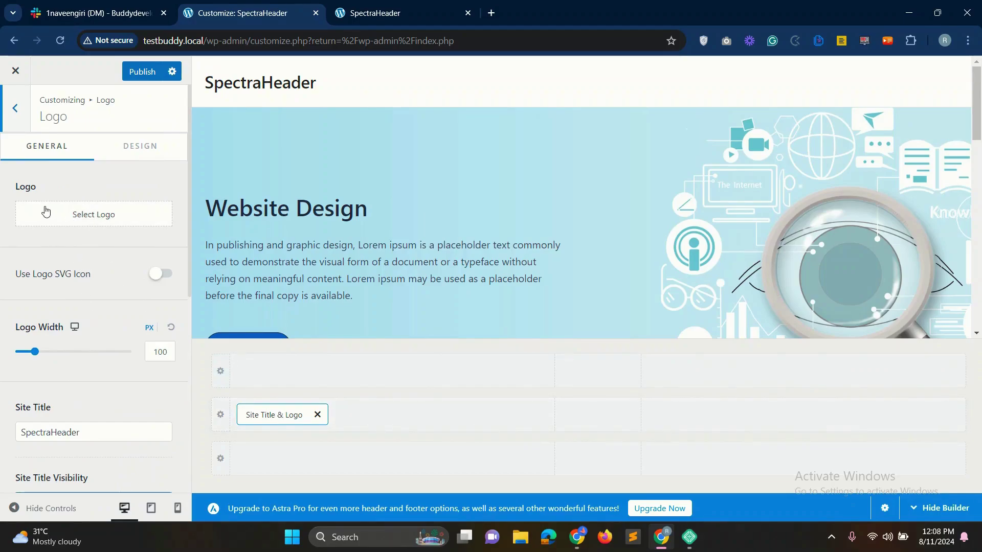
Step: Choose the interlocking-rings image as the logo and crop it to include the whole image
left_click(98, 220)
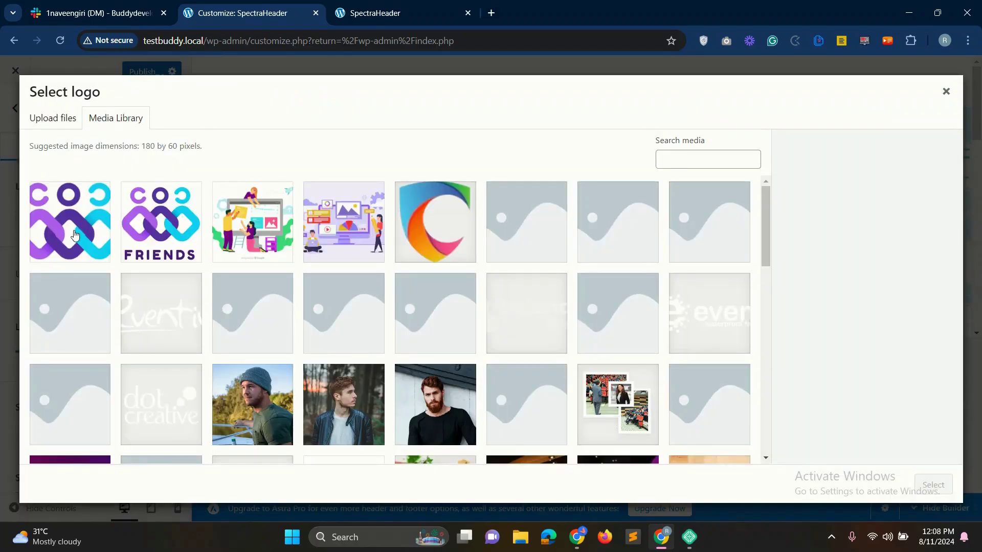
left_click(74, 234)
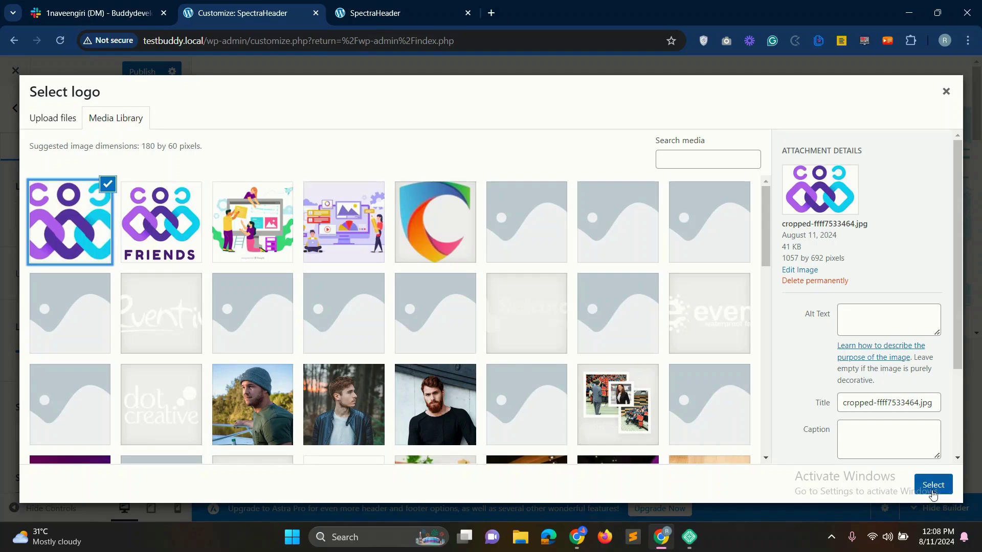
left_click(933, 485)
left_click_drag(490, 197, 506, 105)
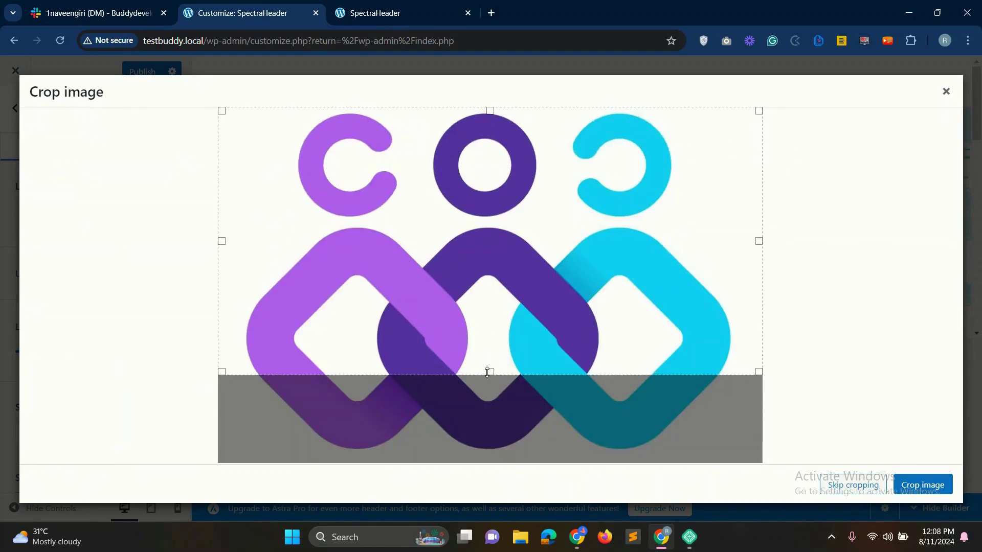
left_click_drag(490, 371, 489, 463)
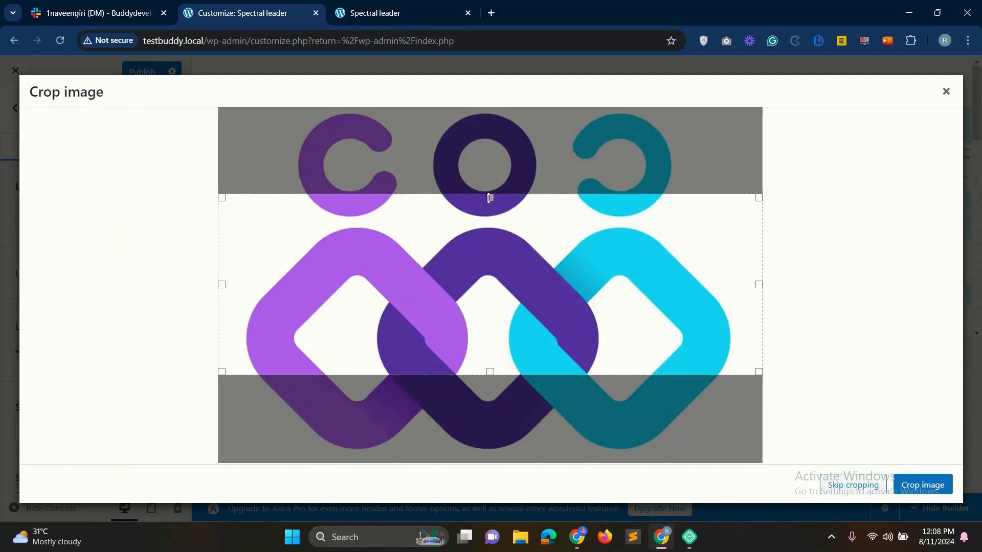
left_click_drag(489, 197, 506, 105)
left_click_drag(490, 372, 488, 461)
left_click(923, 485)
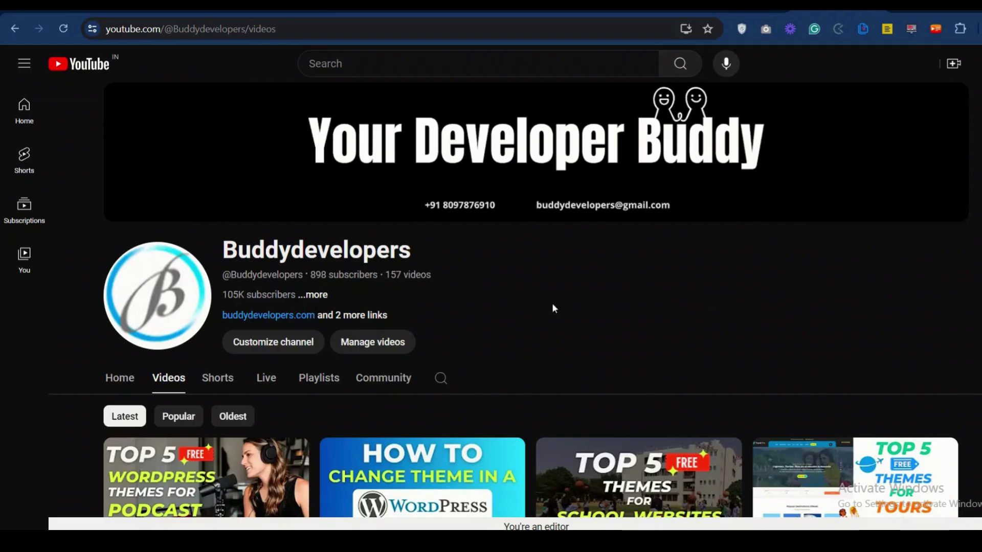
scroll(508, 322, "down", 5)
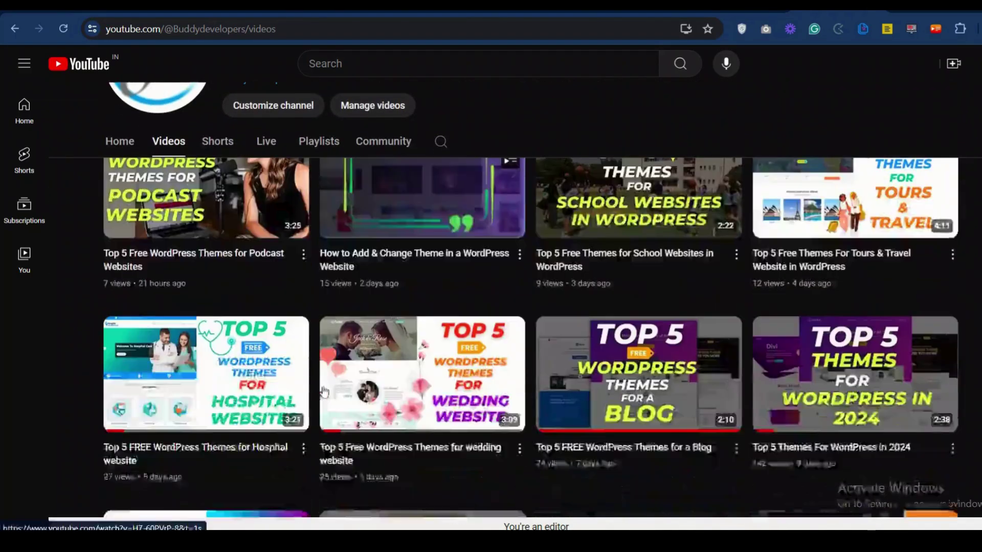
scroll(323, 392, "down", 4)
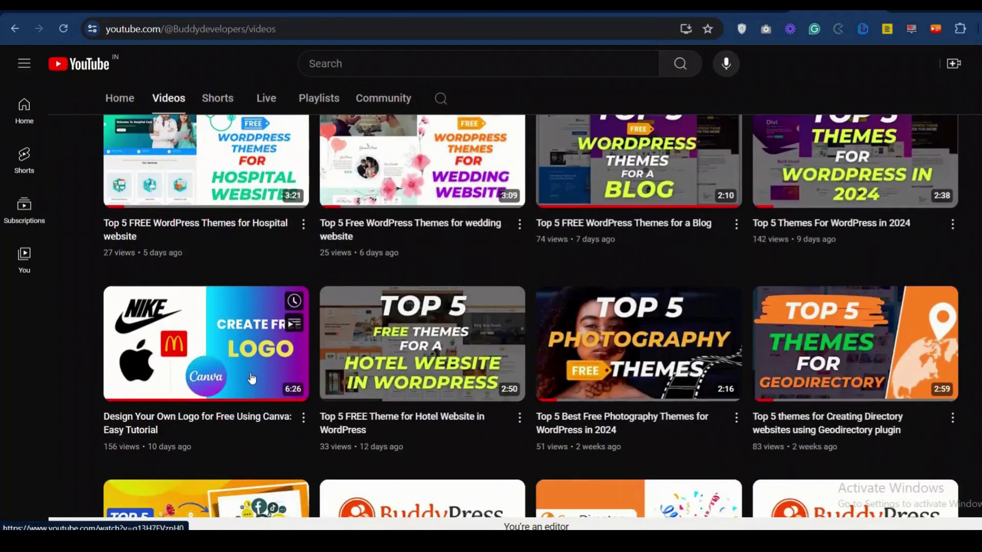
mouse_move(251, 378)
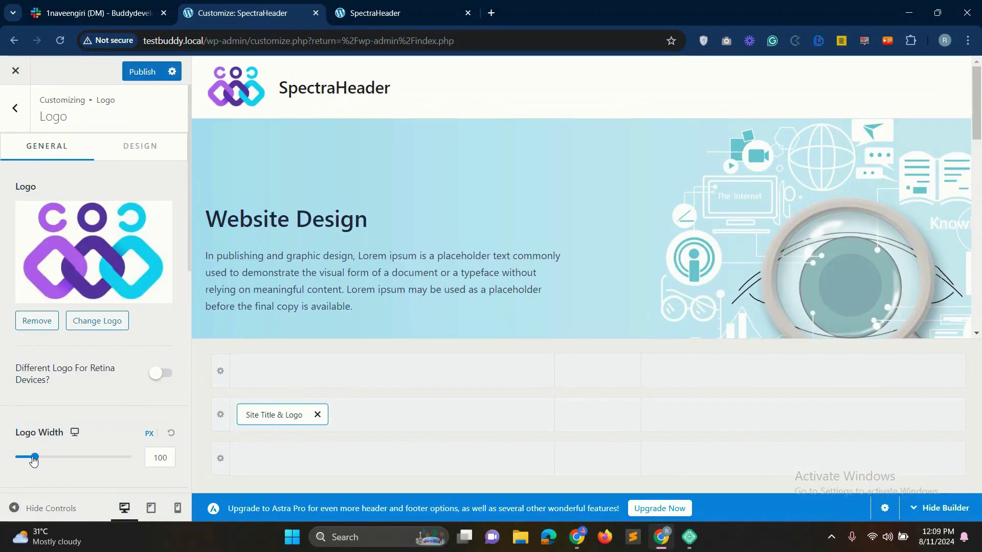
Step: Set the logo width to 93 px and delete the Site Title text
mouse_move(34, 461)
left_mouse_down()
mouse_move(45, 462)
mouse_move(33, 461)
left_mouse_up()
scroll(87, 314, "down", 5)
left_click_drag(80, 287, 21, 285)
key("BackSpace")
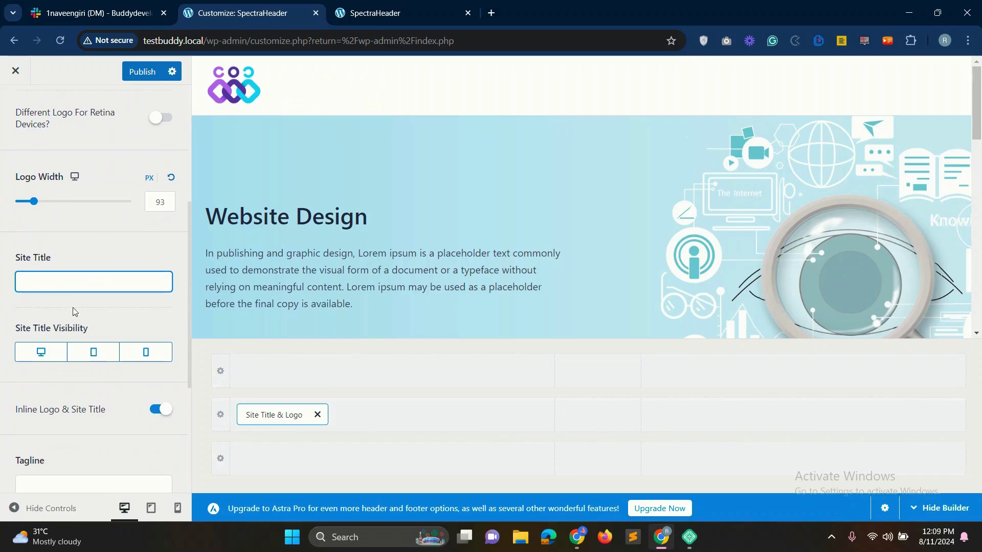
left_click(620, 397)
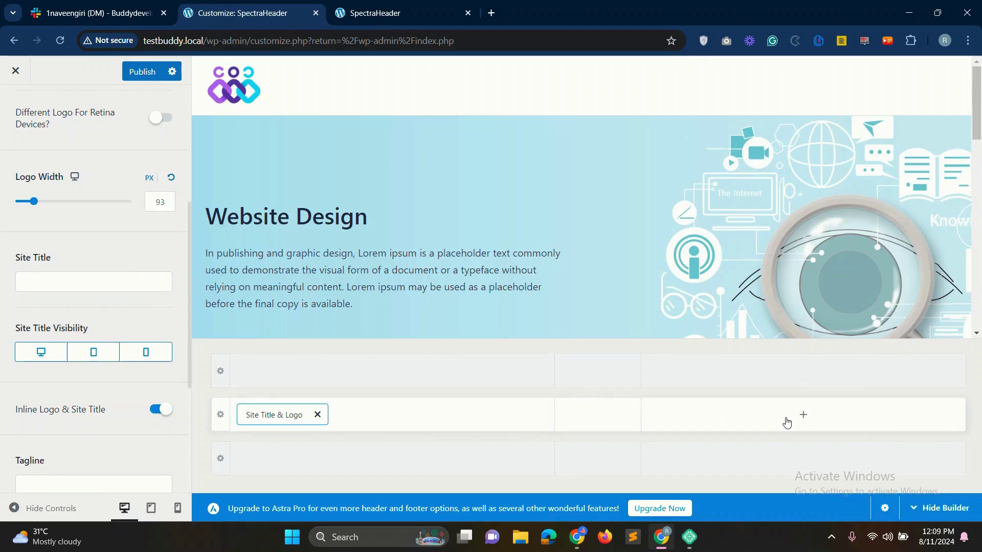
Step: Add the Primary Menu and a Join Us button to the header's right column
left_click(803, 417)
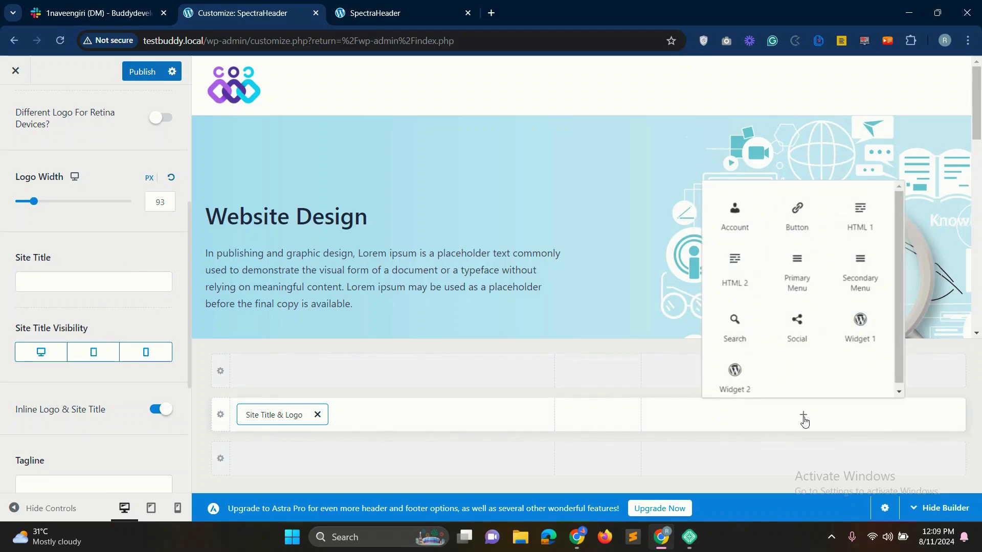
left_click(802, 278)
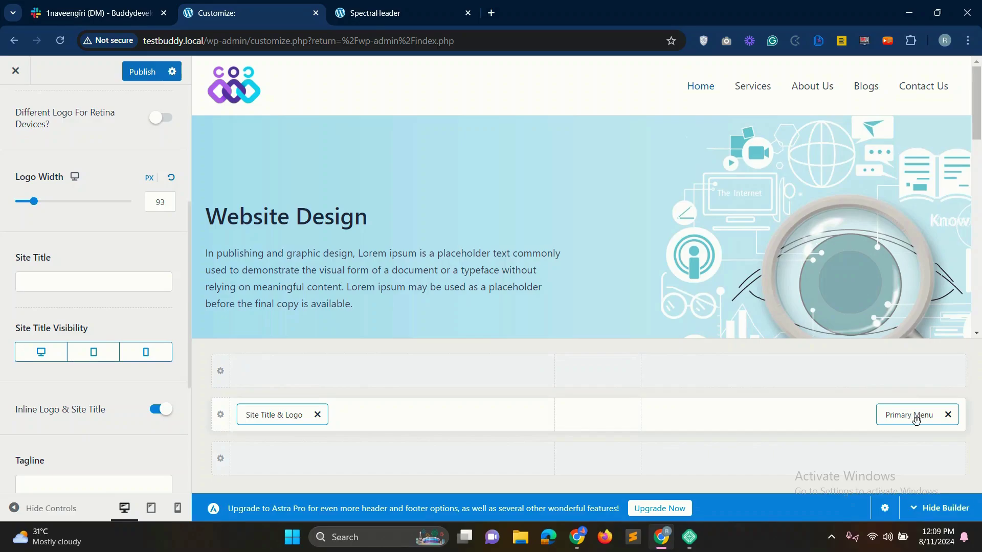
mouse_move(804, 416)
left_click(804, 416)
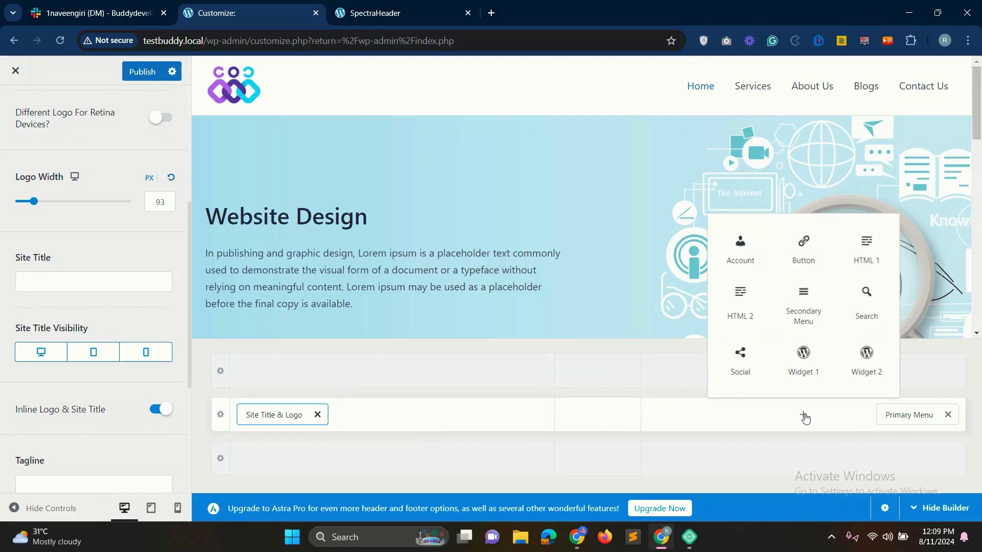
left_click(803, 248)
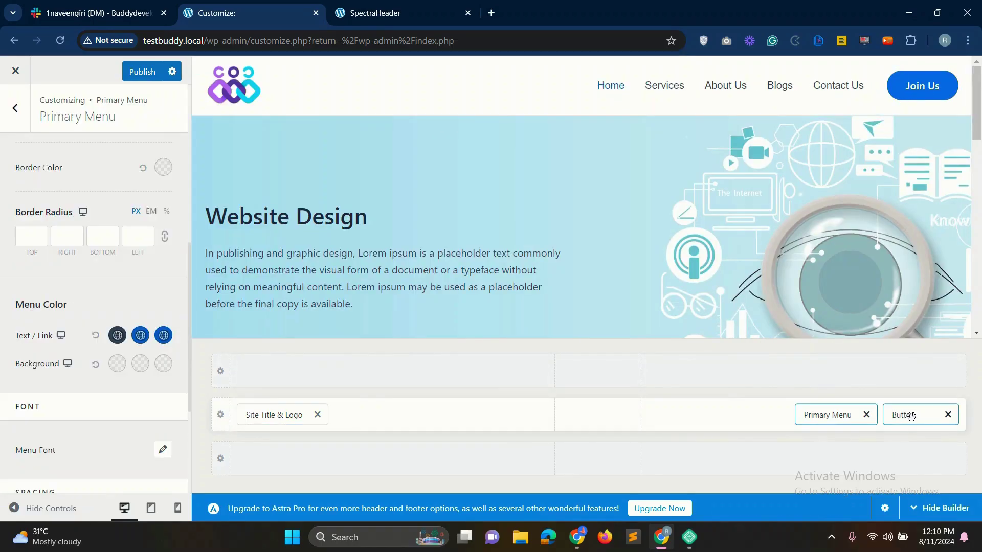
left_click(911, 416)
left_click_drag(62, 213, 21, 211)
Step: Review the button's Join Us text and link URL, leaving them unchanged
left_click(72, 244)
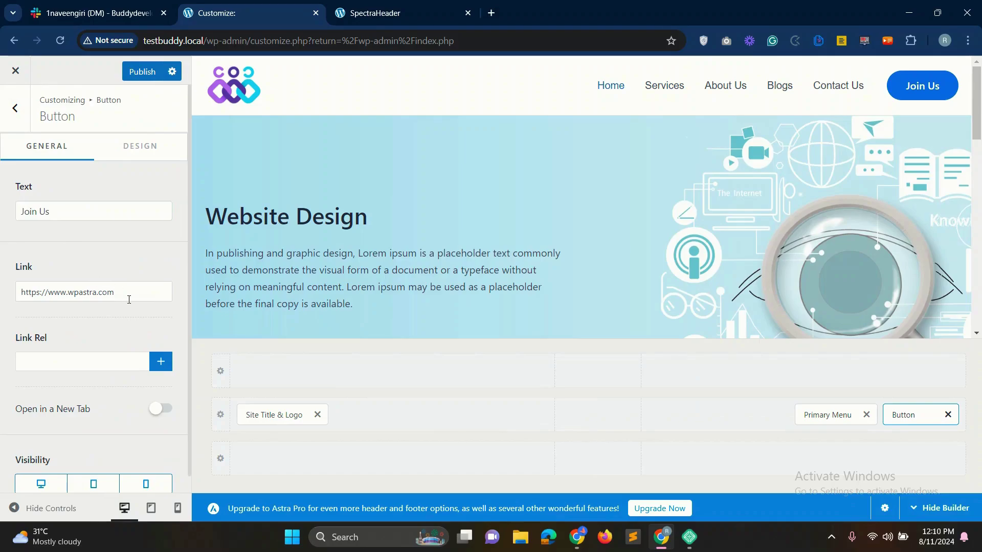
left_click_drag(129, 300, 21, 293)
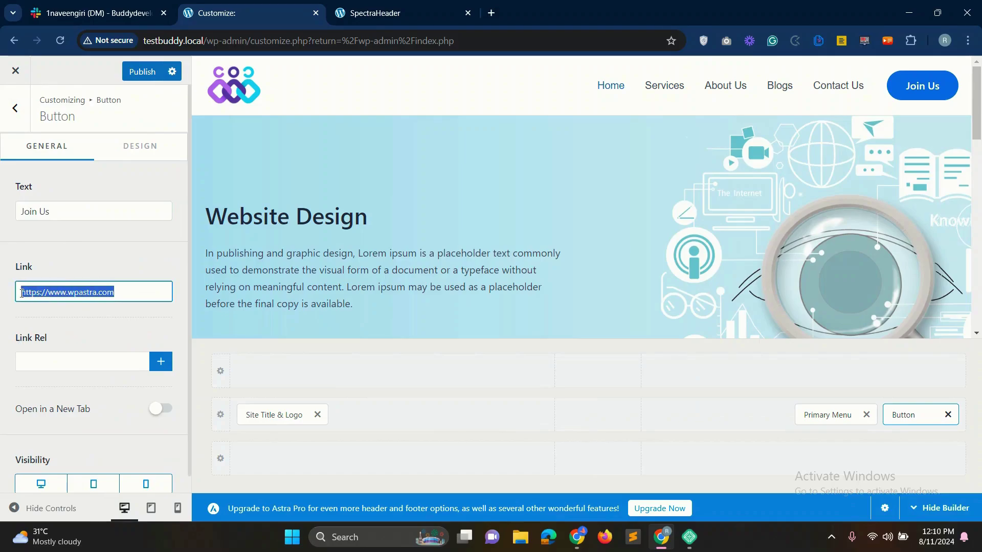
left_click(120, 291)
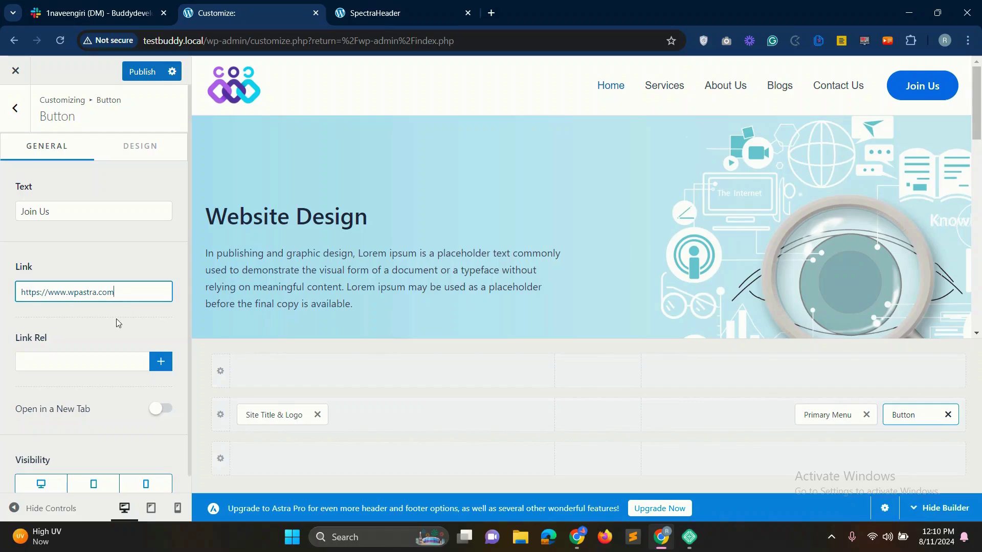
Step: Check the button's Design settings, keeping the blue background colour
left_click(827, 415)
left_click(904, 415)
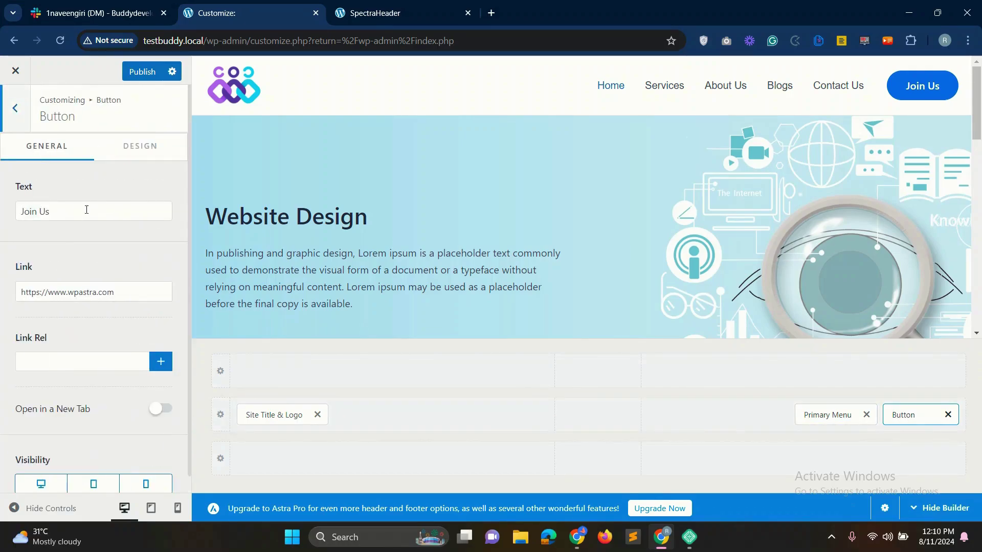
left_click(140, 147)
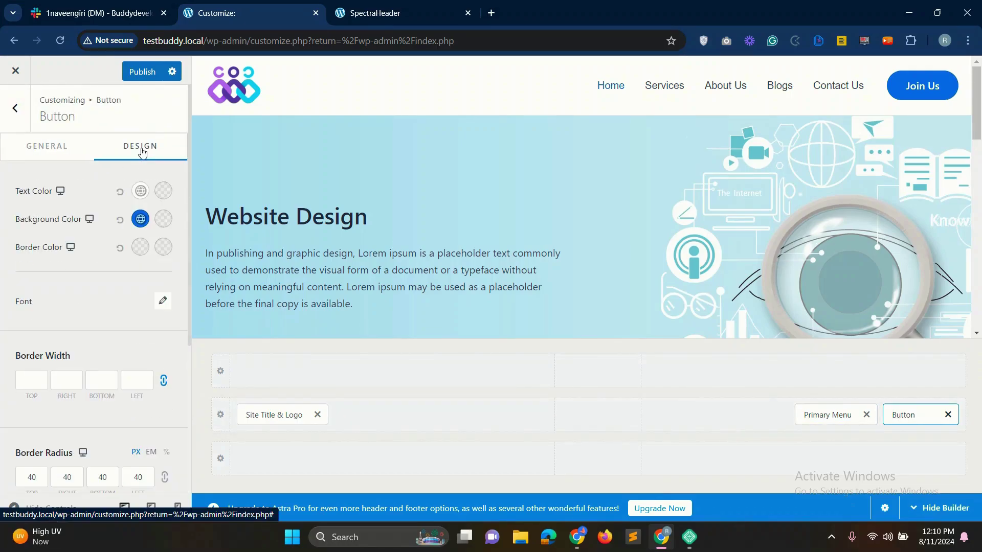
left_click(138, 220)
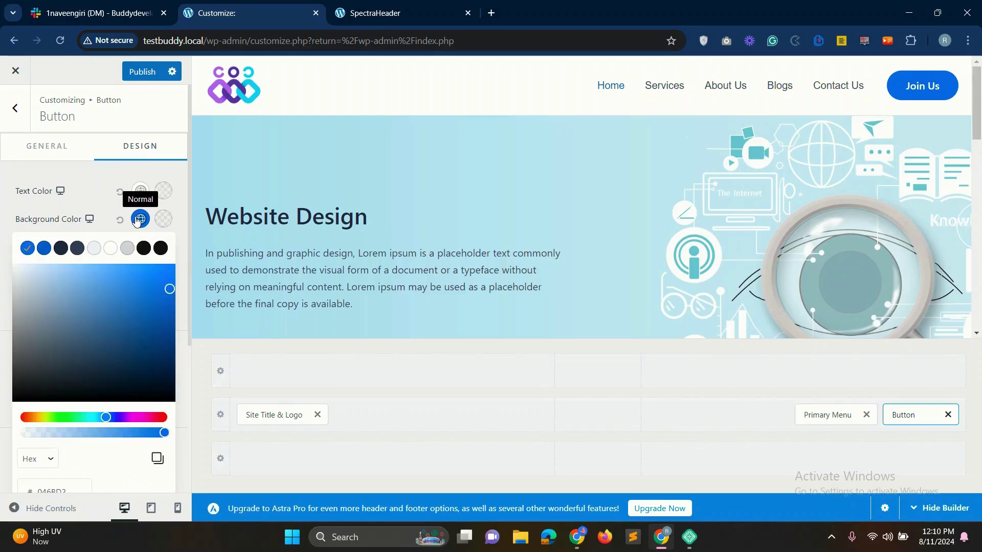
left_click(138, 220)
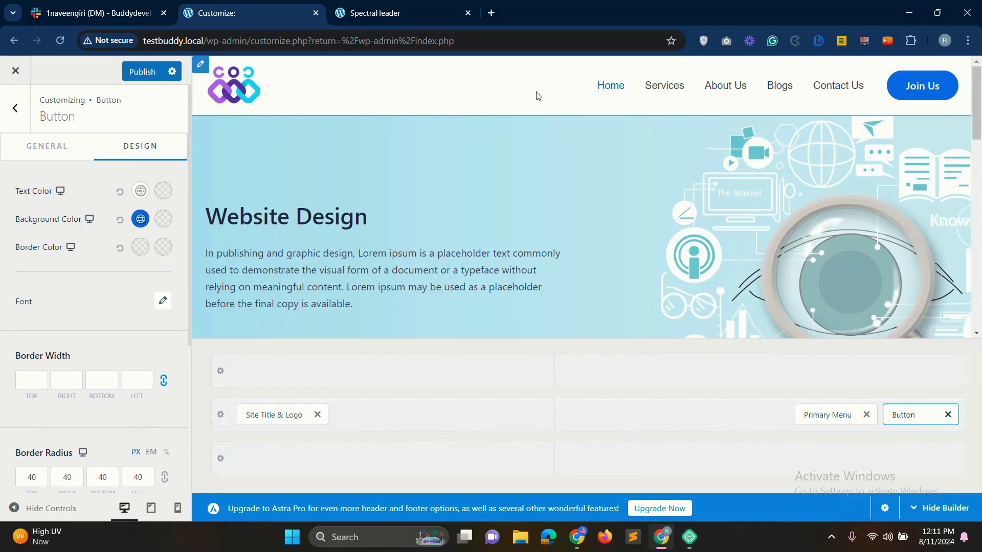
Step: Publish the header changes and reload the live SpectraHeader site to see them
left_click(142, 71)
key("ctrl+Tab")
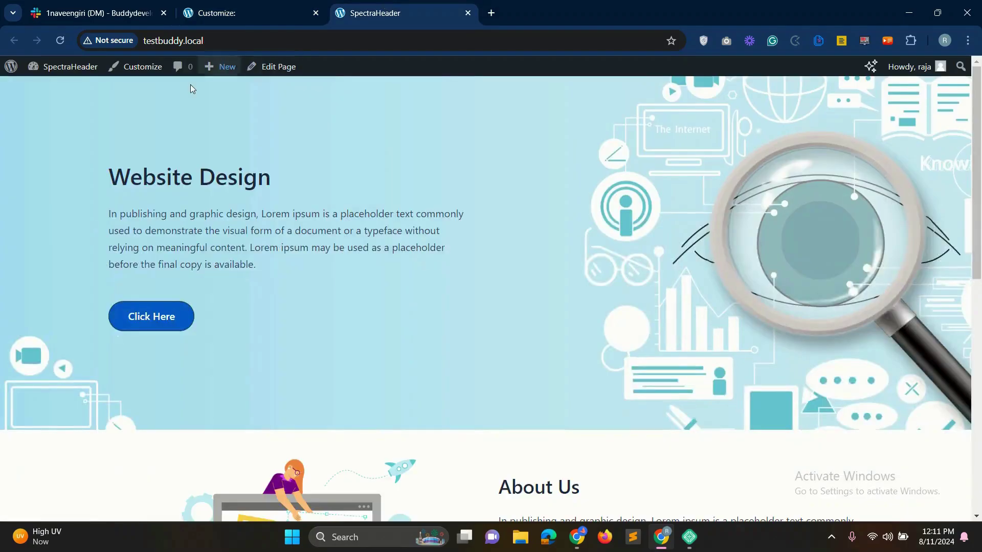
left_click(59, 41)
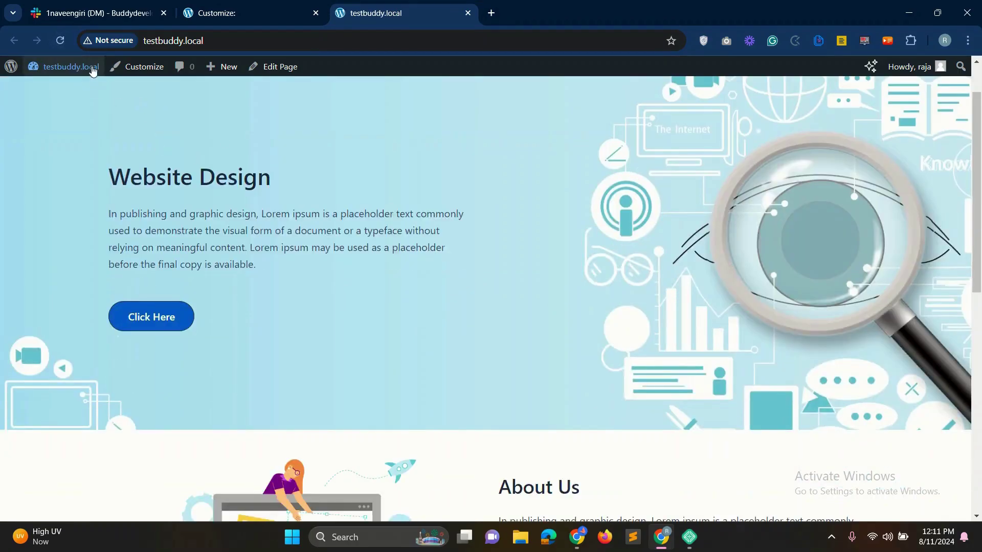
left_click(60, 40)
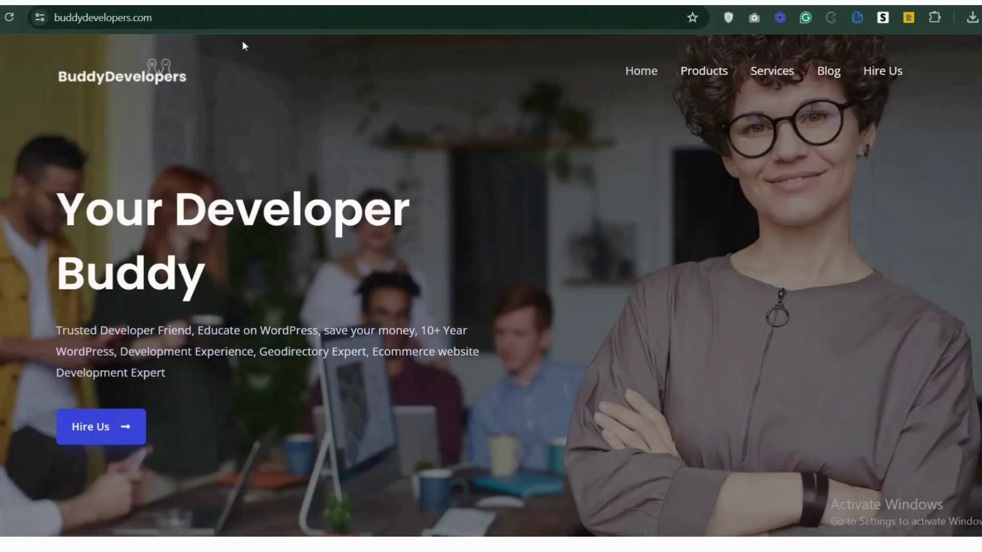
Step: Follow the Hire Us link on the buddydevelopers.com home page
left_click(164, 16)
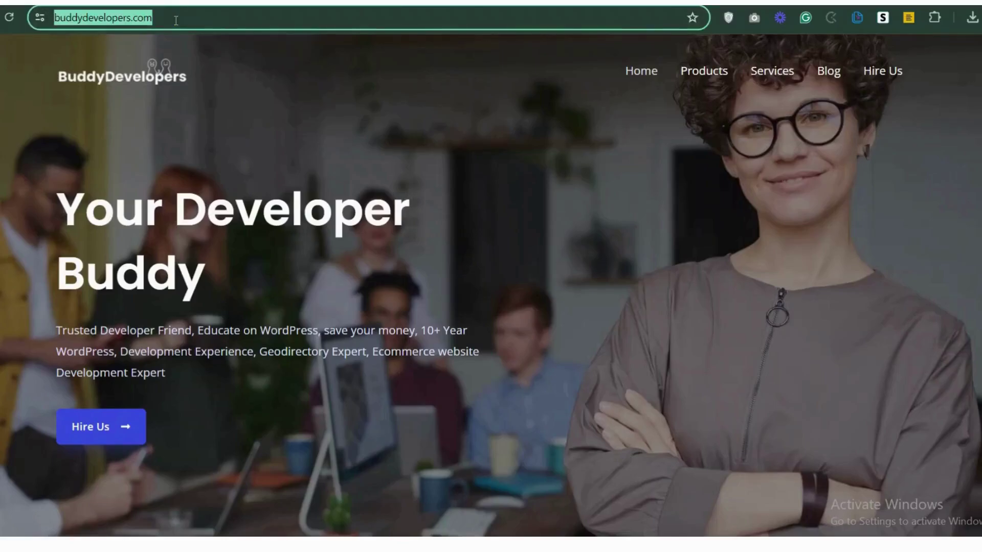
left_click(175, 20)
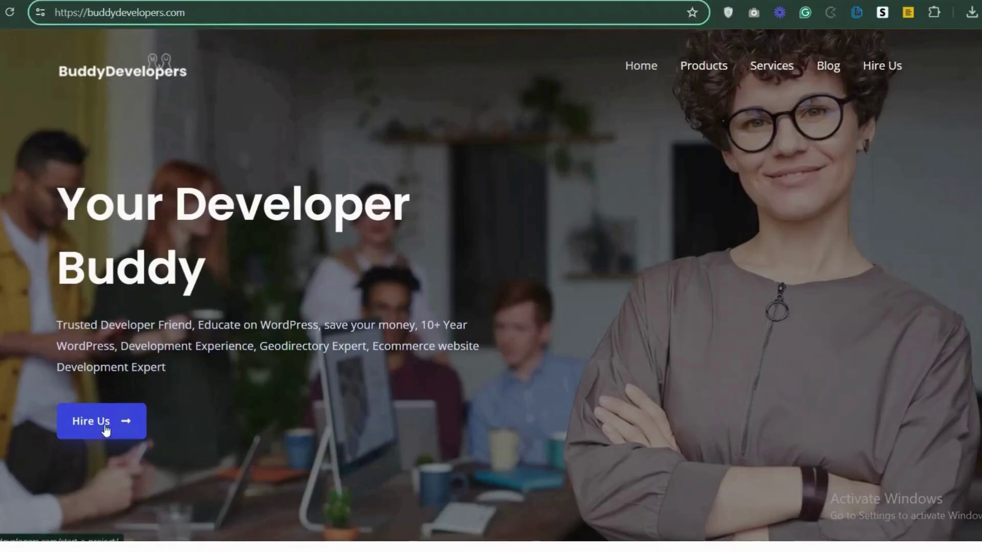
left_click(118, 433)
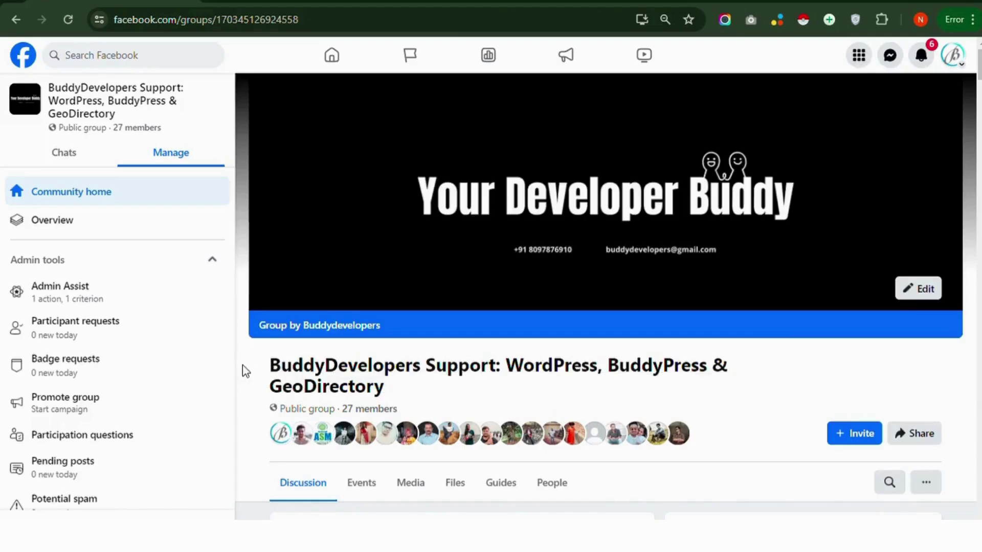
scroll(243, 396, "down", 5)
scroll(242, 394, "down", 5)
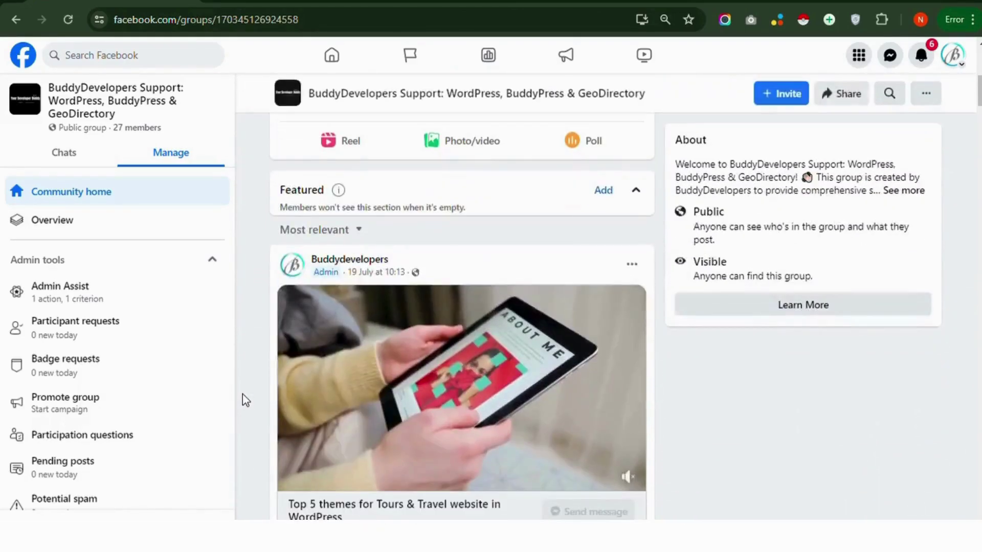
scroll(244, 400, "down", 7)
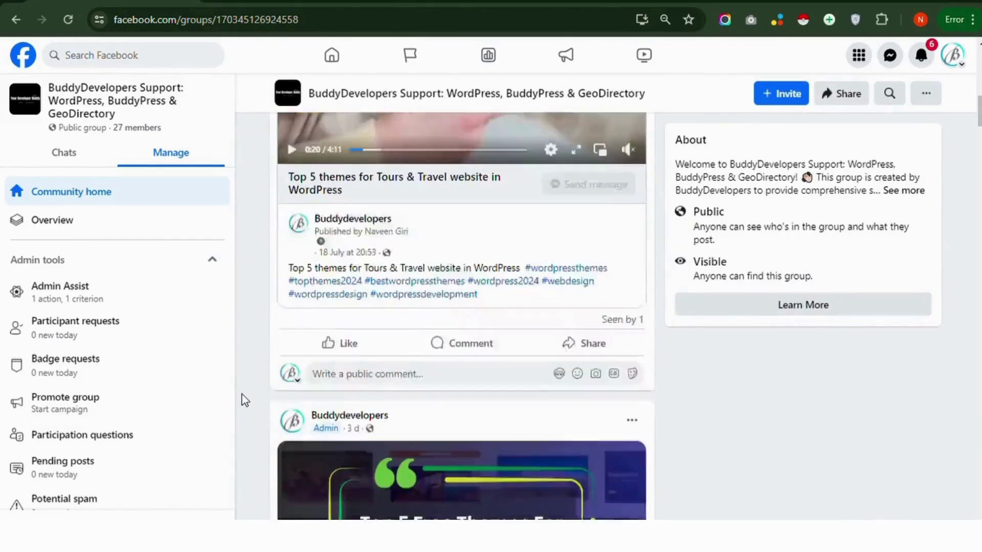
scroll(243, 399, "down", 4)
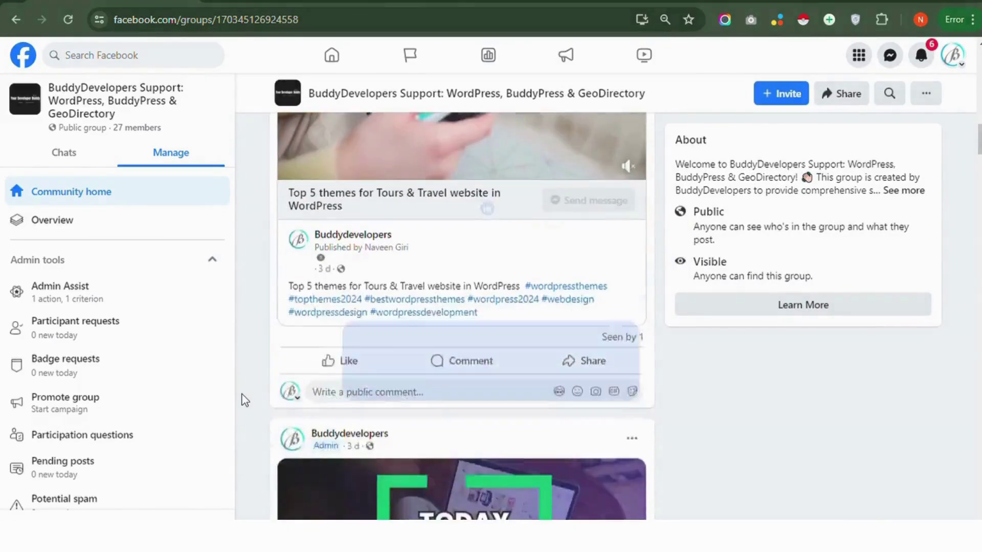